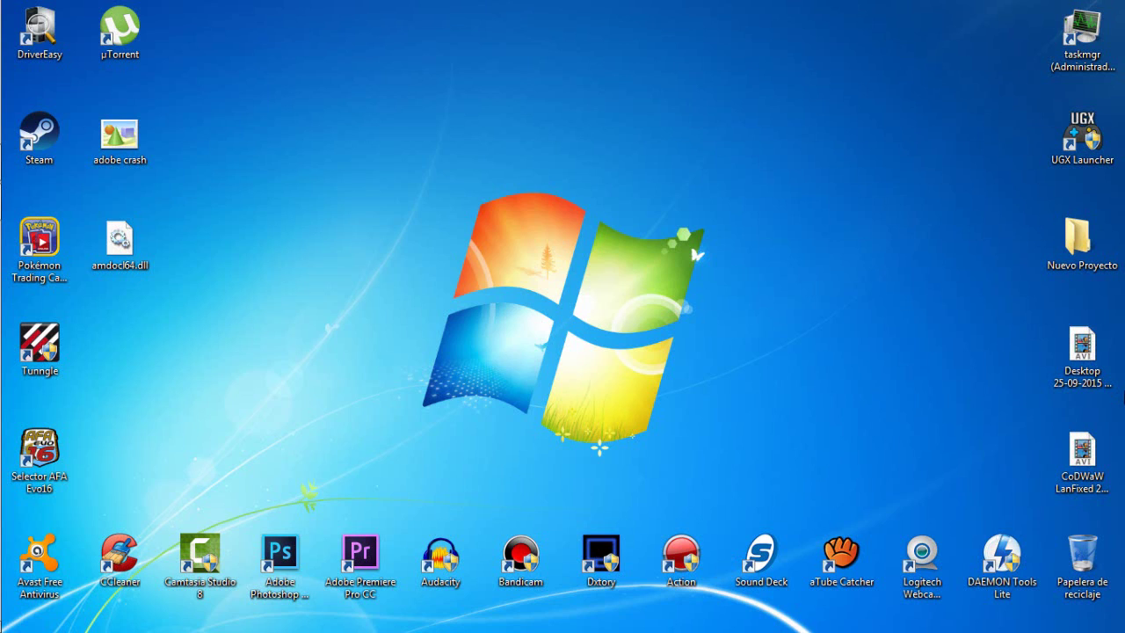
Open the adobe crash screenshot from the desktop, declining the default-browser prompt.
click(109, 152)
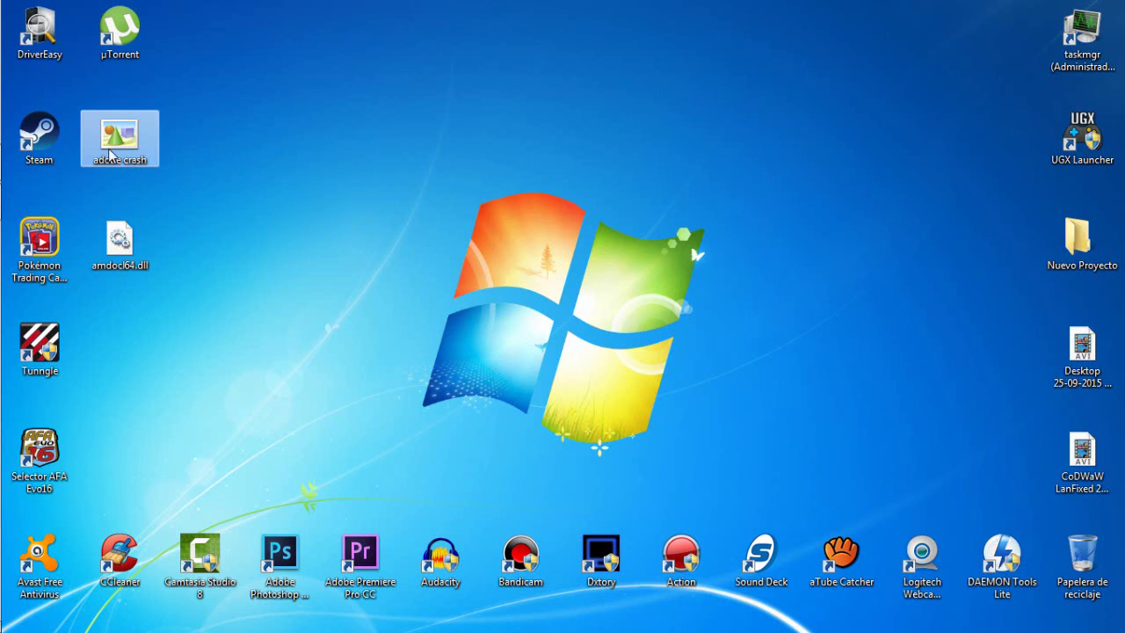
mouse_move(123, 154)
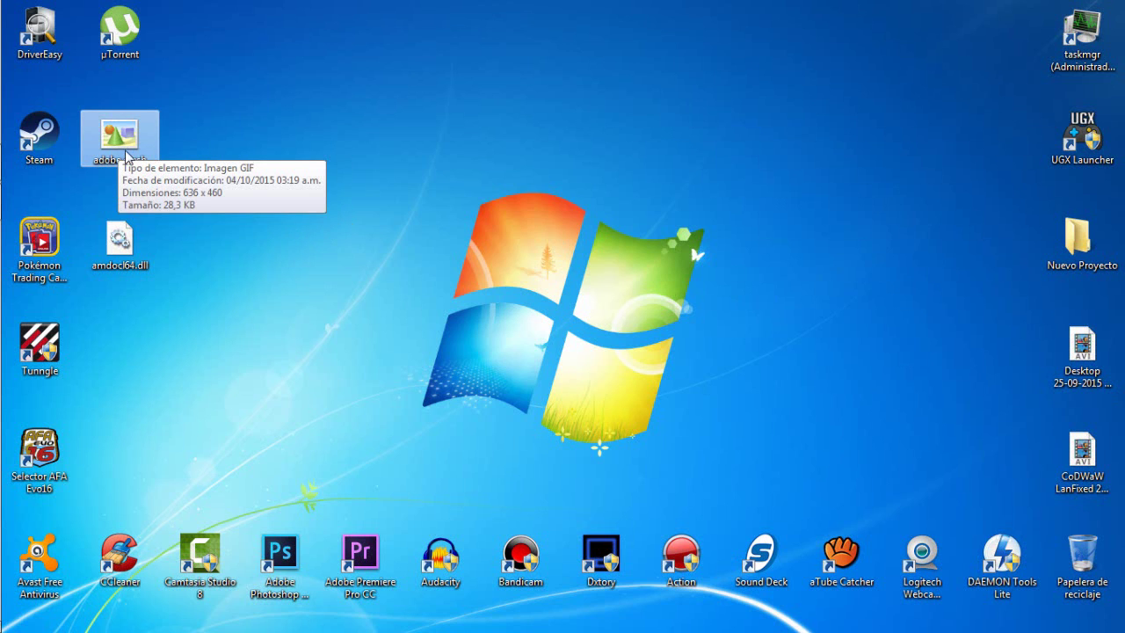
double_click(125, 151)
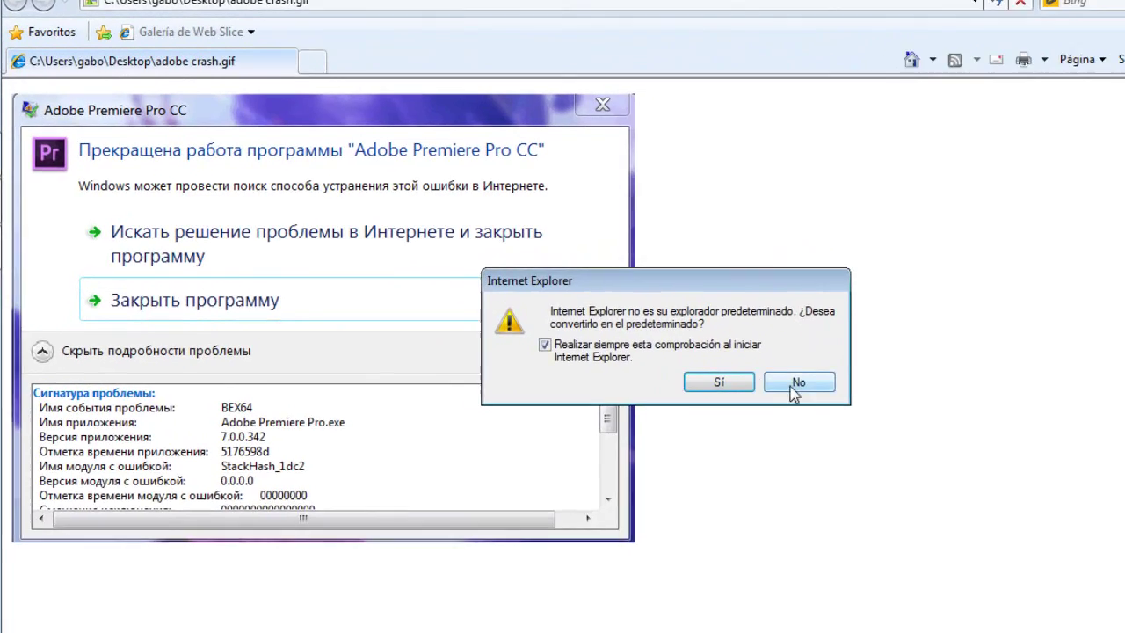
click(673, 355)
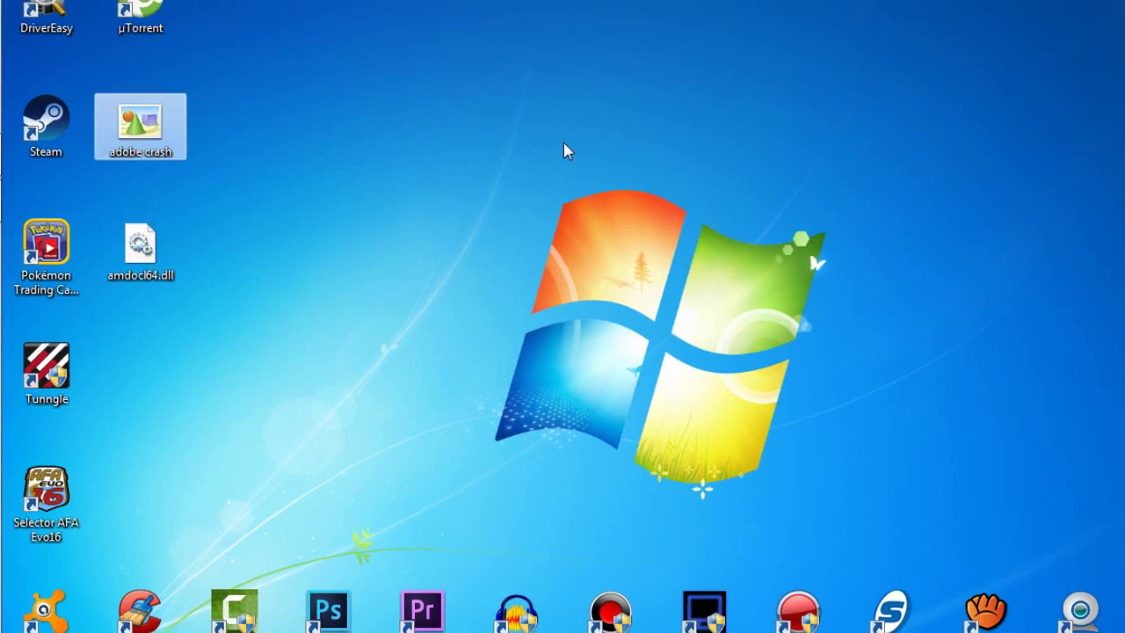
Check the installed software version in AMD Catalyst Control Center, then refresh the desktop.
right_click(444, 109)
click(490, 114)
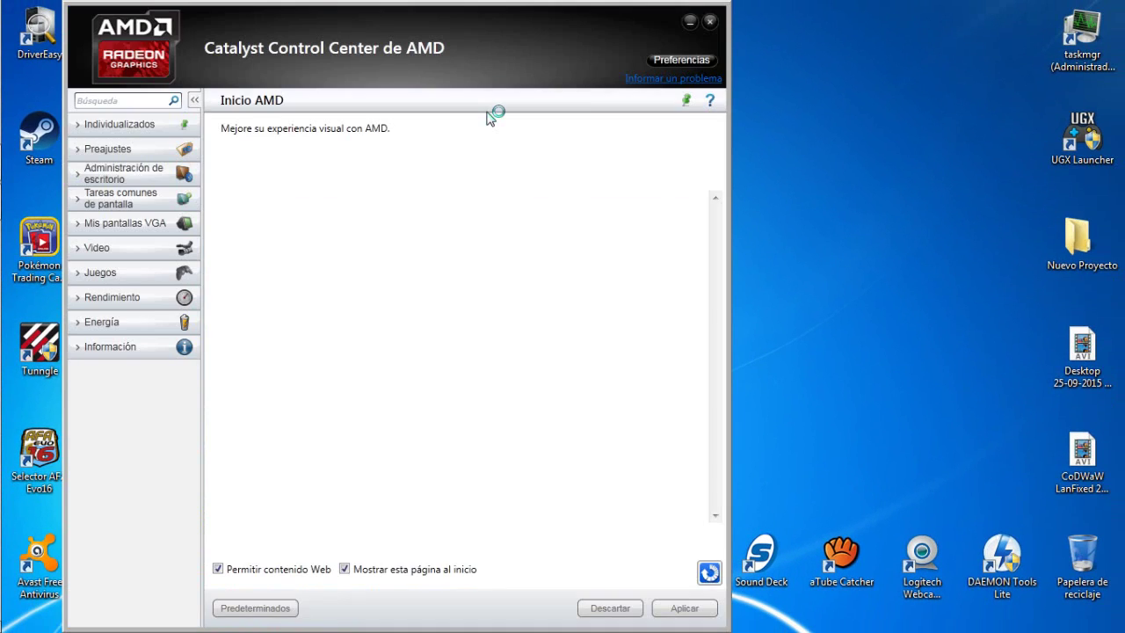
click(110, 349)
click(139, 421)
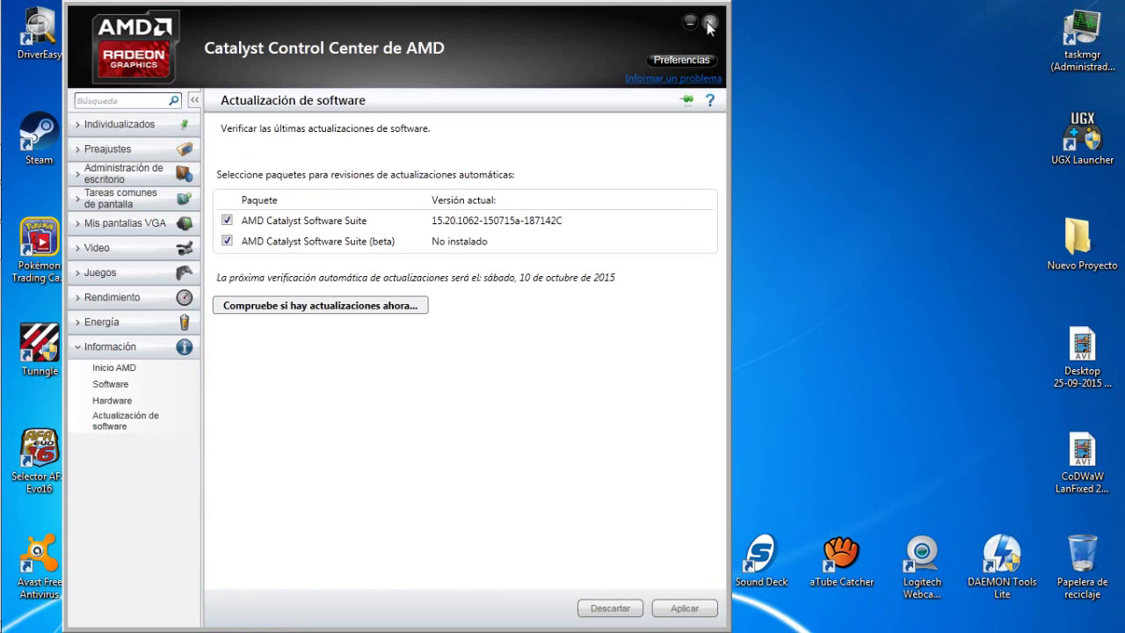
click(710, 24)
right_click(397, 178)
click(448, 247)
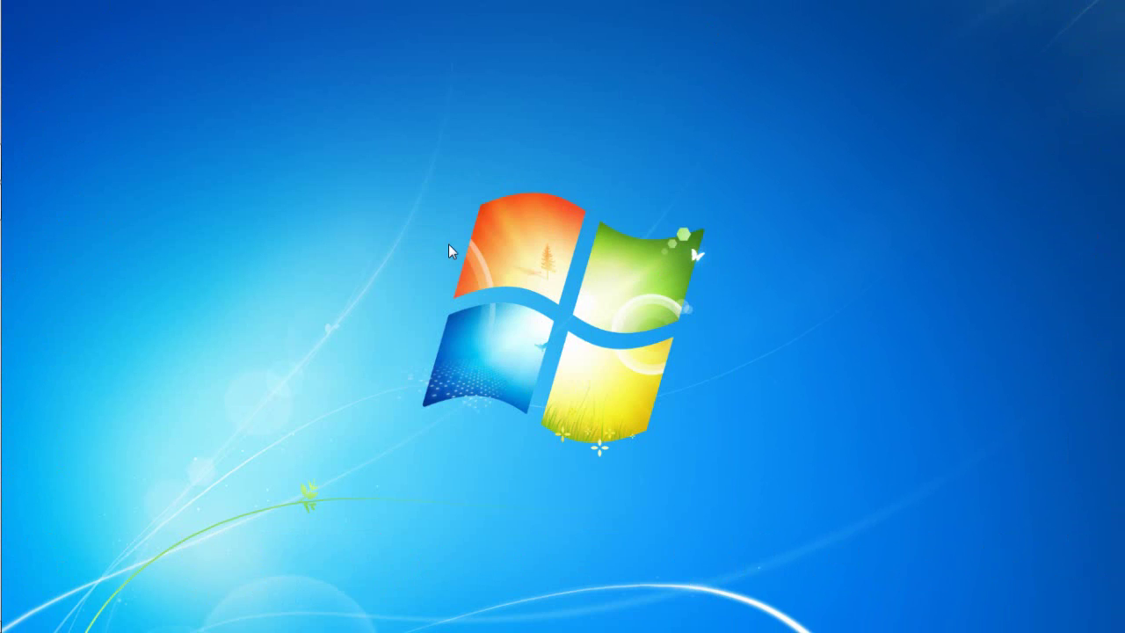
Browse Explorer to C:\Windows\System32 and search it for amdocl64.
mouse_move(2, 277)
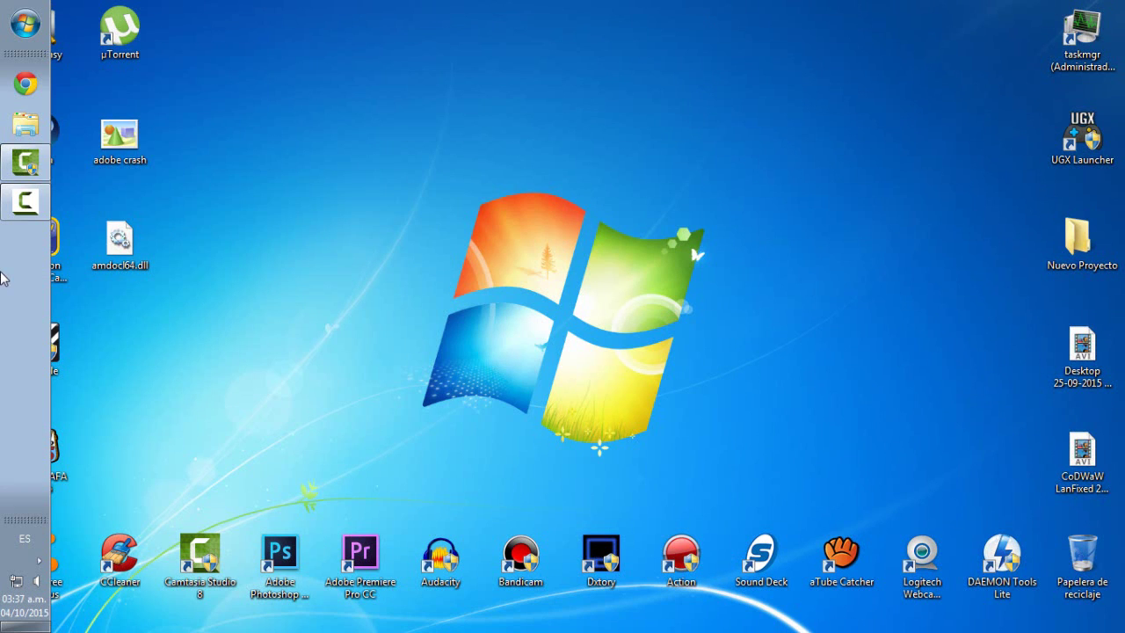
click(25, 128)
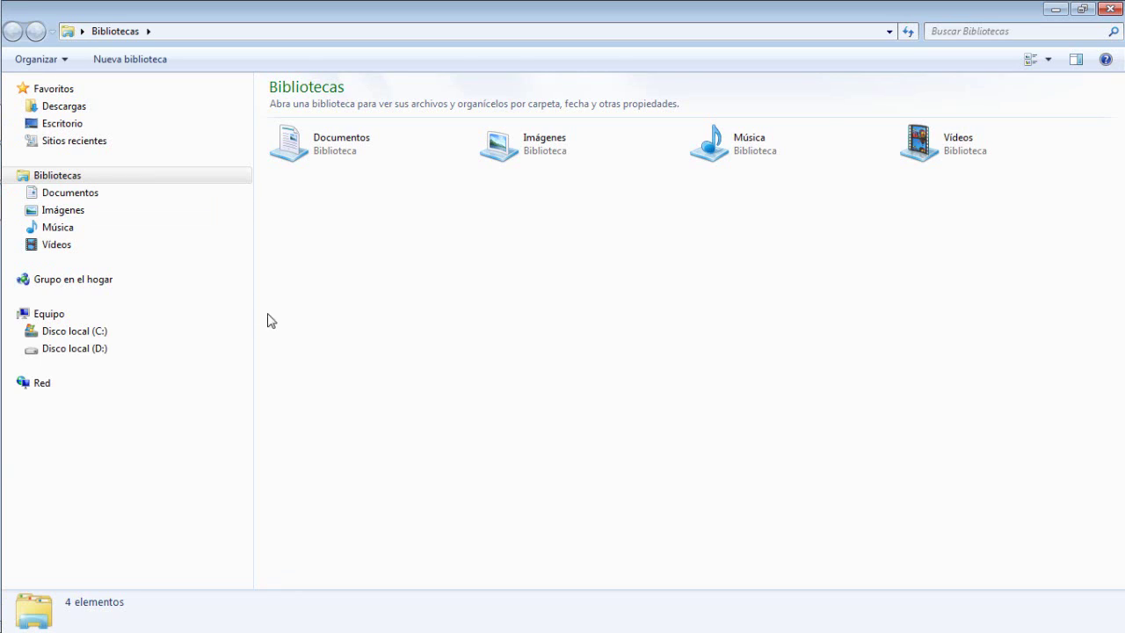
click(104, 334)
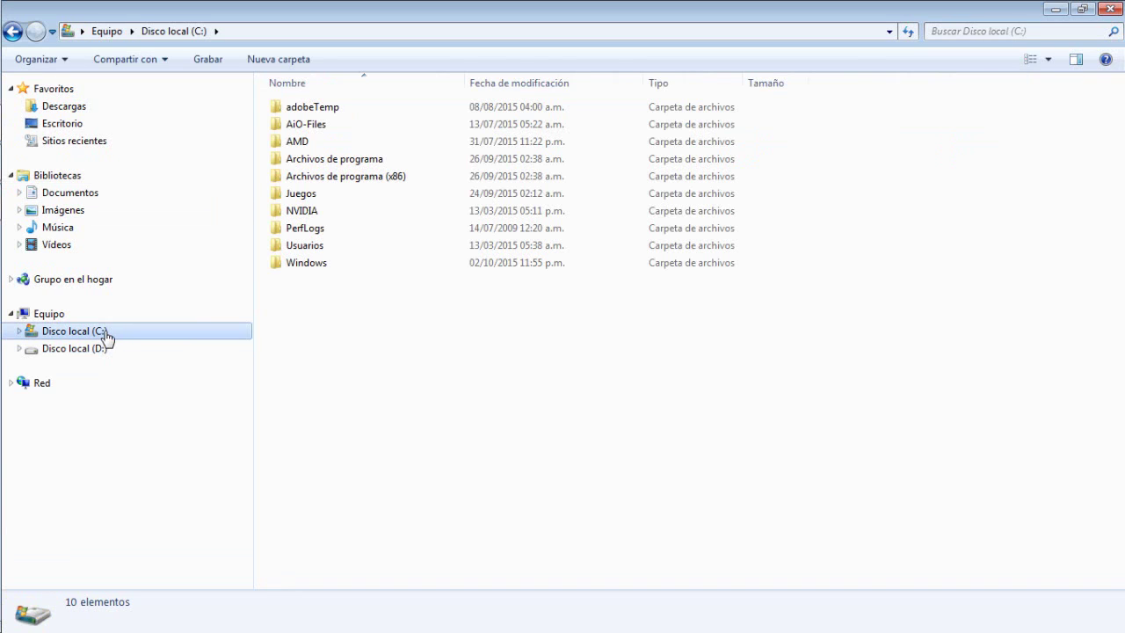
double_click(319, 264)
drag(1116, 182, 1110, 347)
double_click(352, 466)
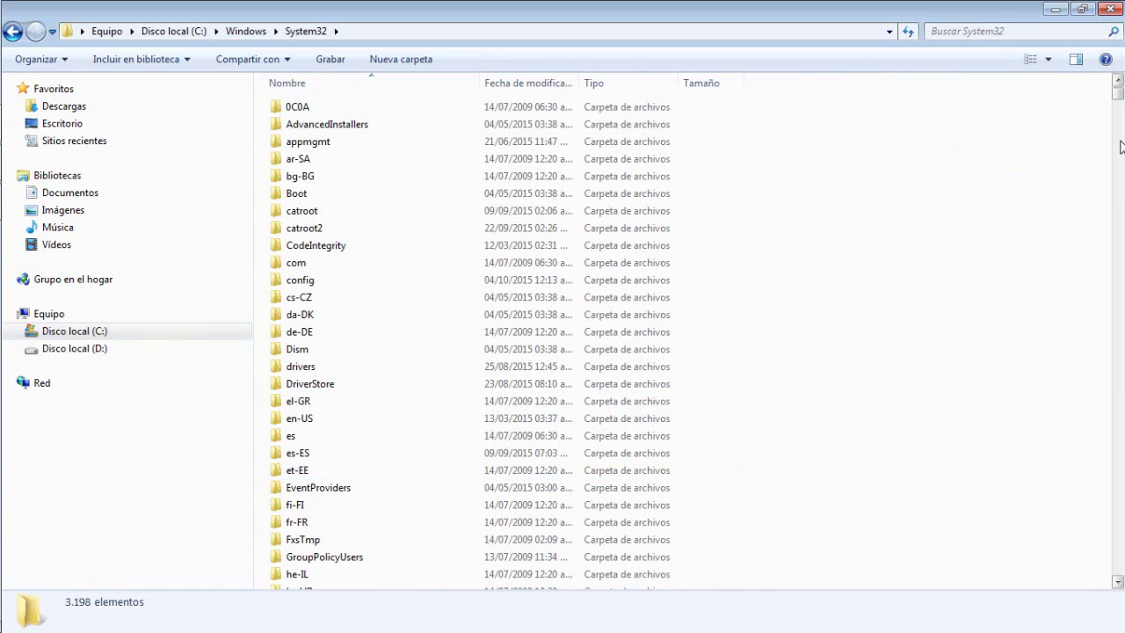
click(977, 31)
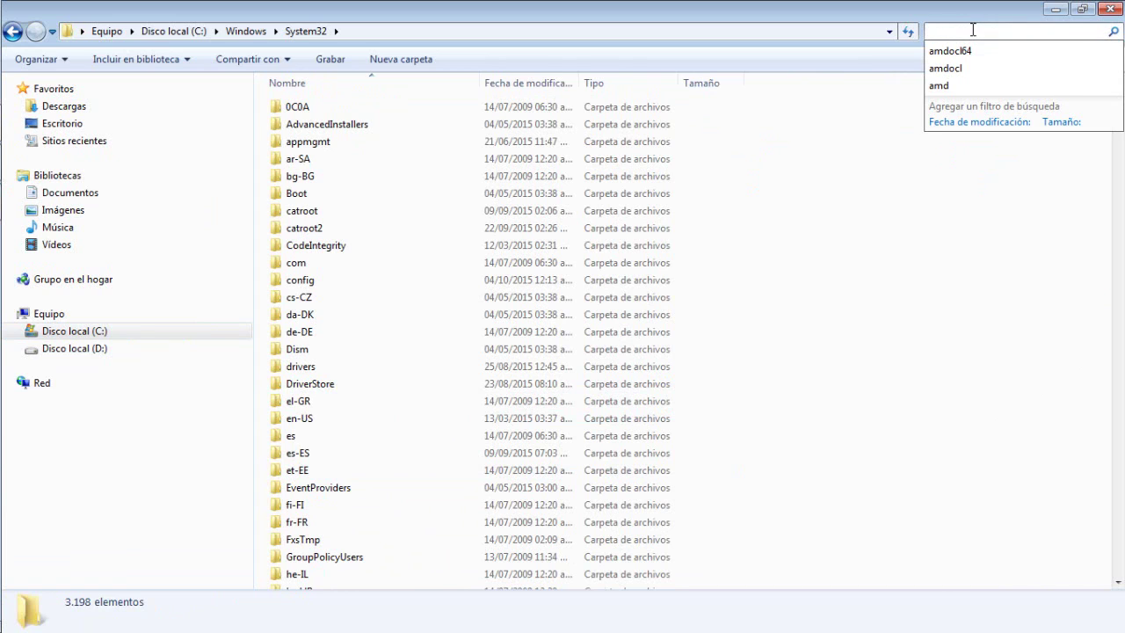
text(a)
text(md)
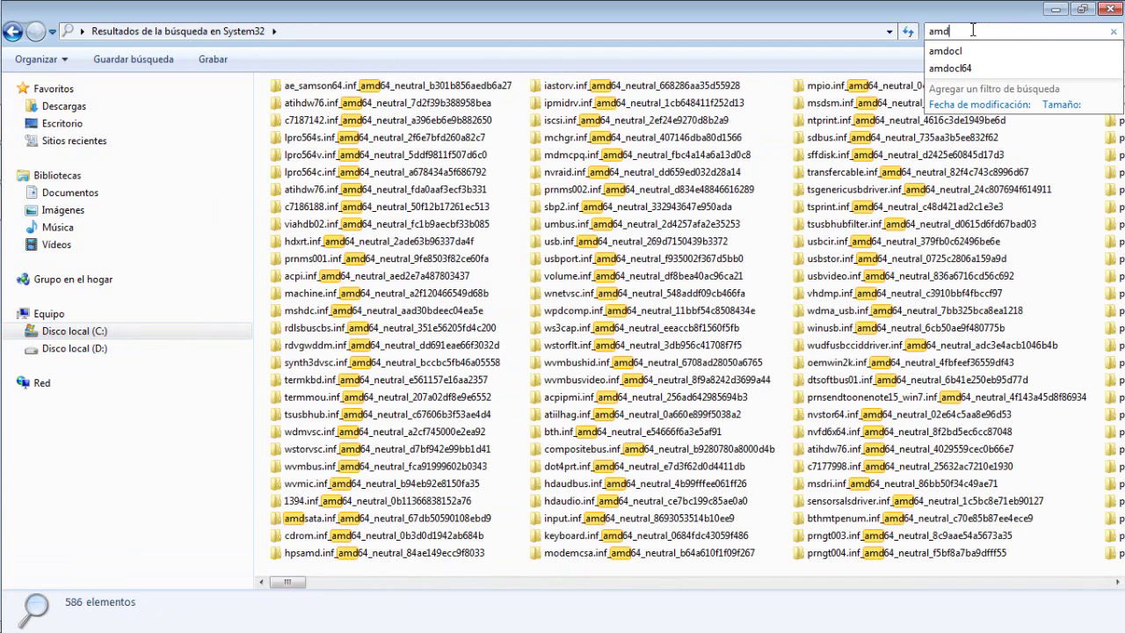
text(oc)
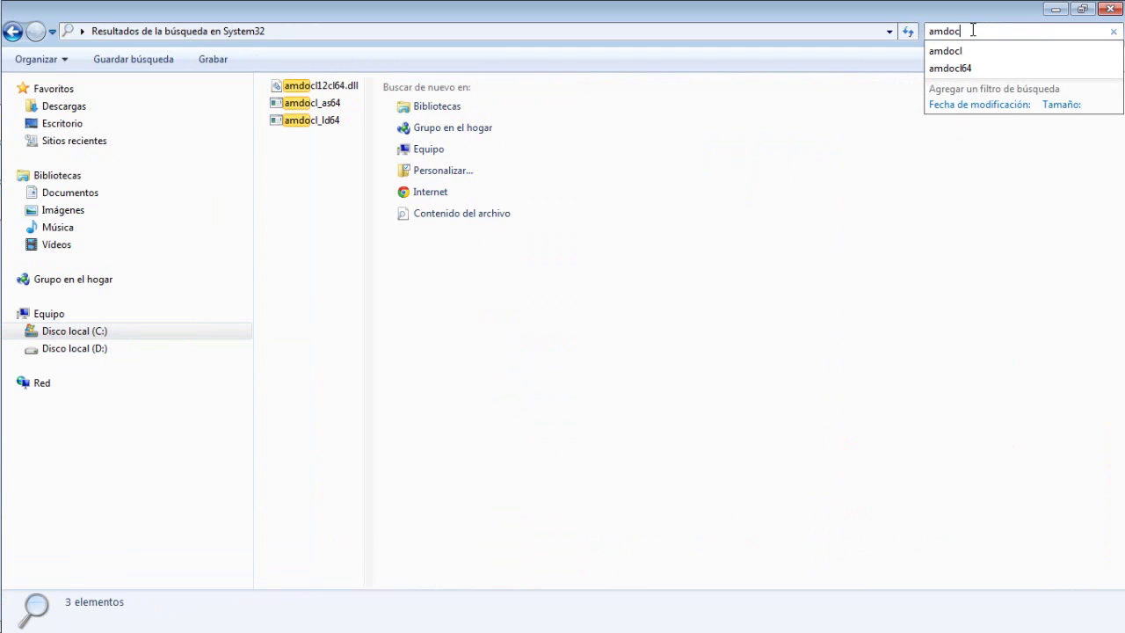
text(l)
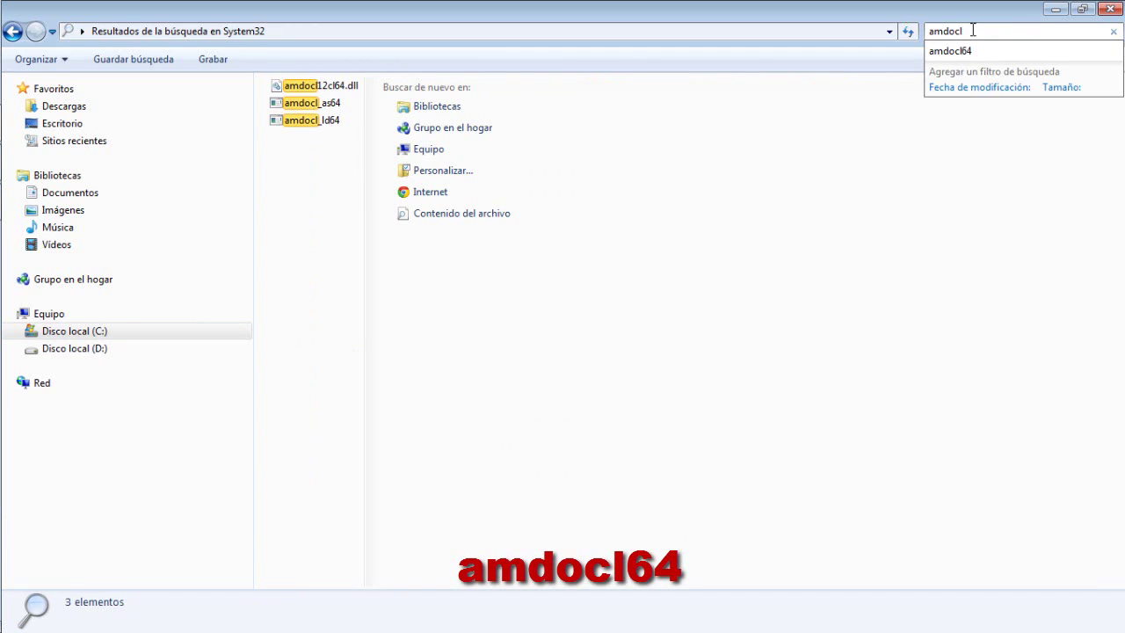
text(64)
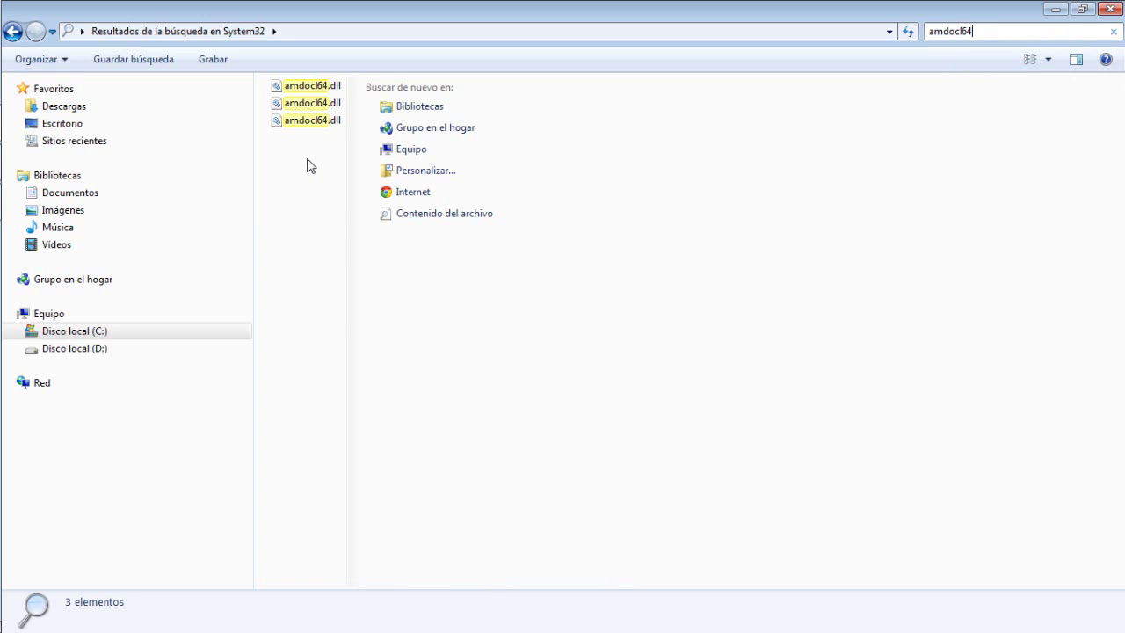
Cut the first amdocl64.dll result from System32 and paste it onto the desktop.
click(302, 88)
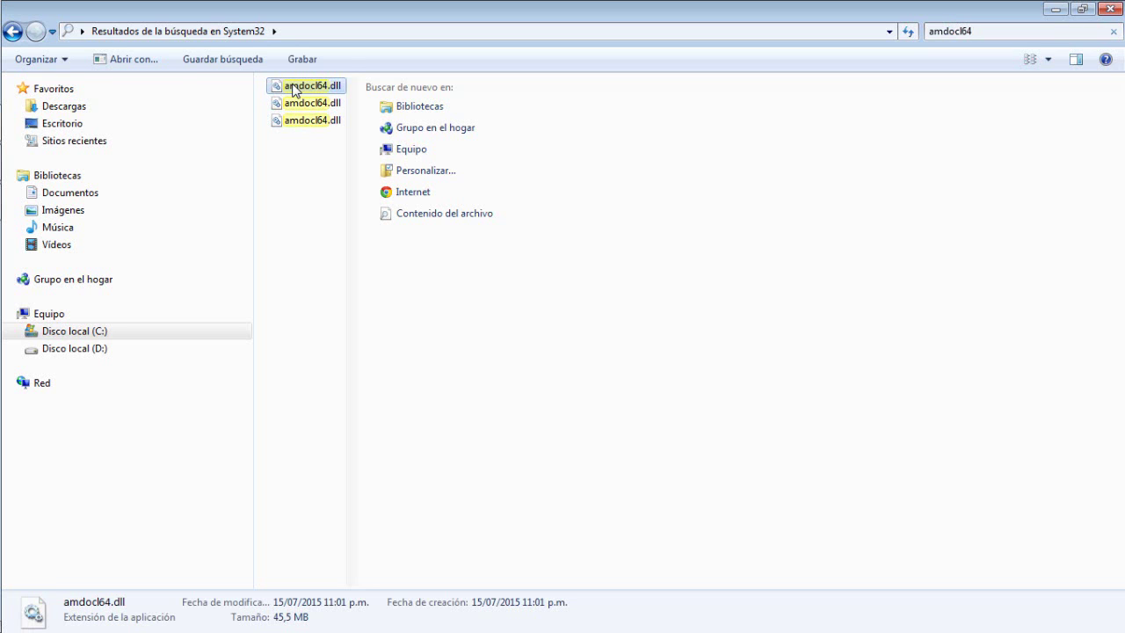
right_click(295, 89)
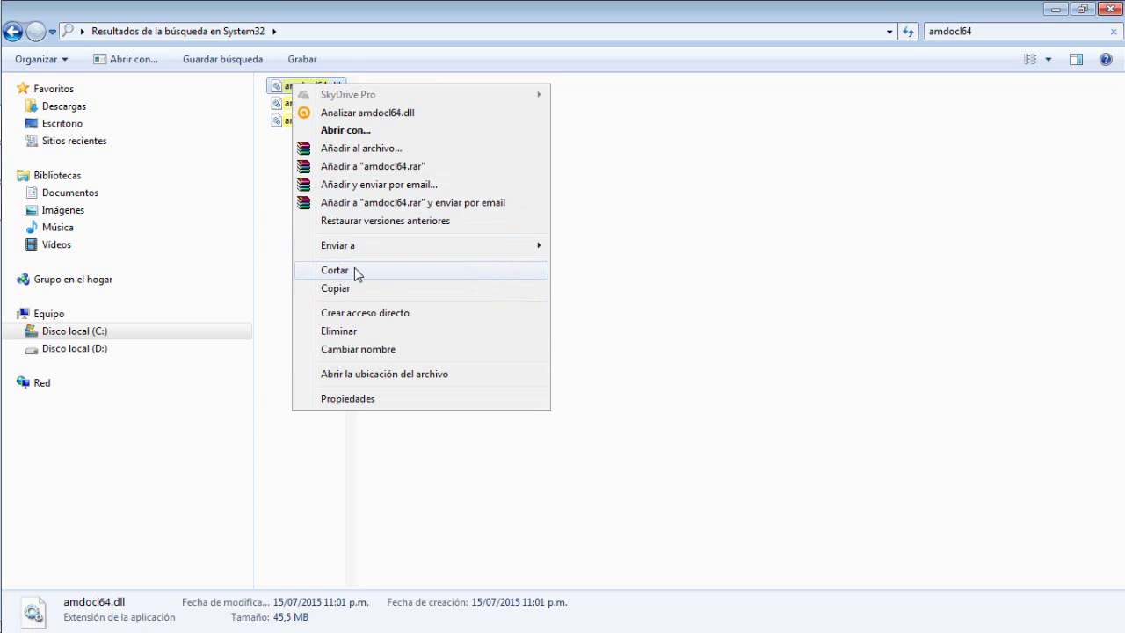
click(353, 270)
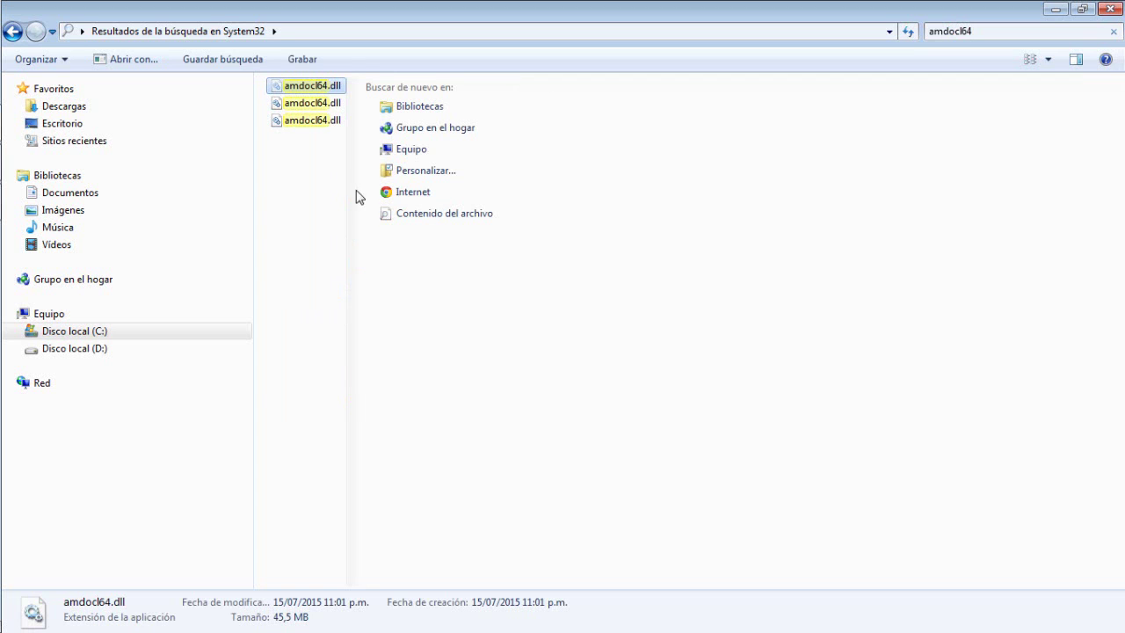
click(1052, 12)
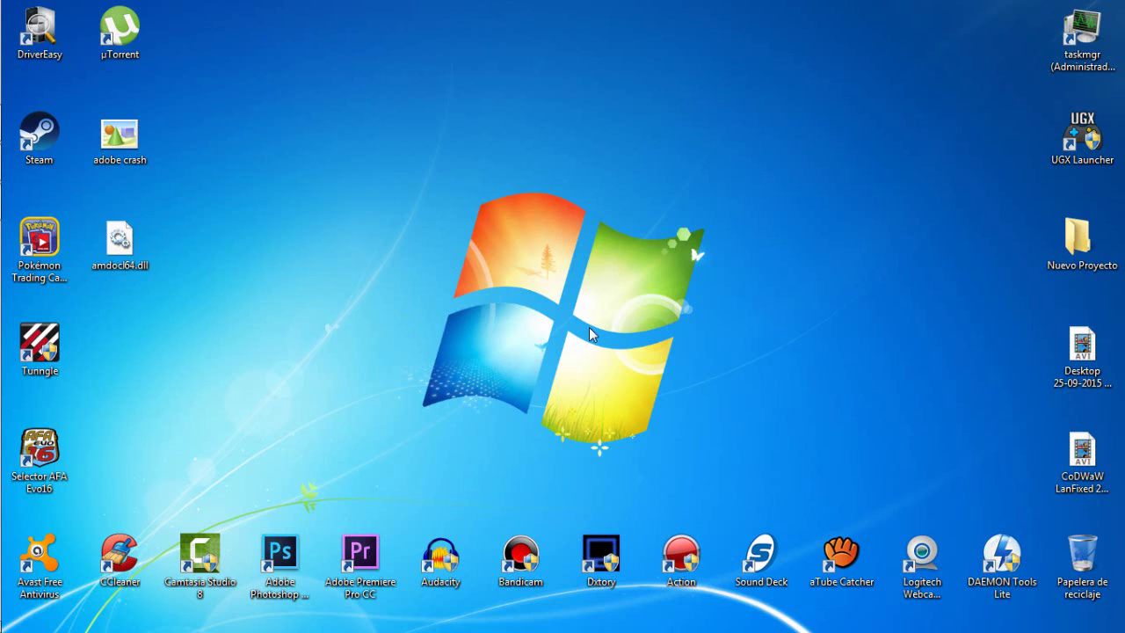
right_click(332, 176)
click(245, 259)
Restore and close the Explorer search results window.
click(19, 130)
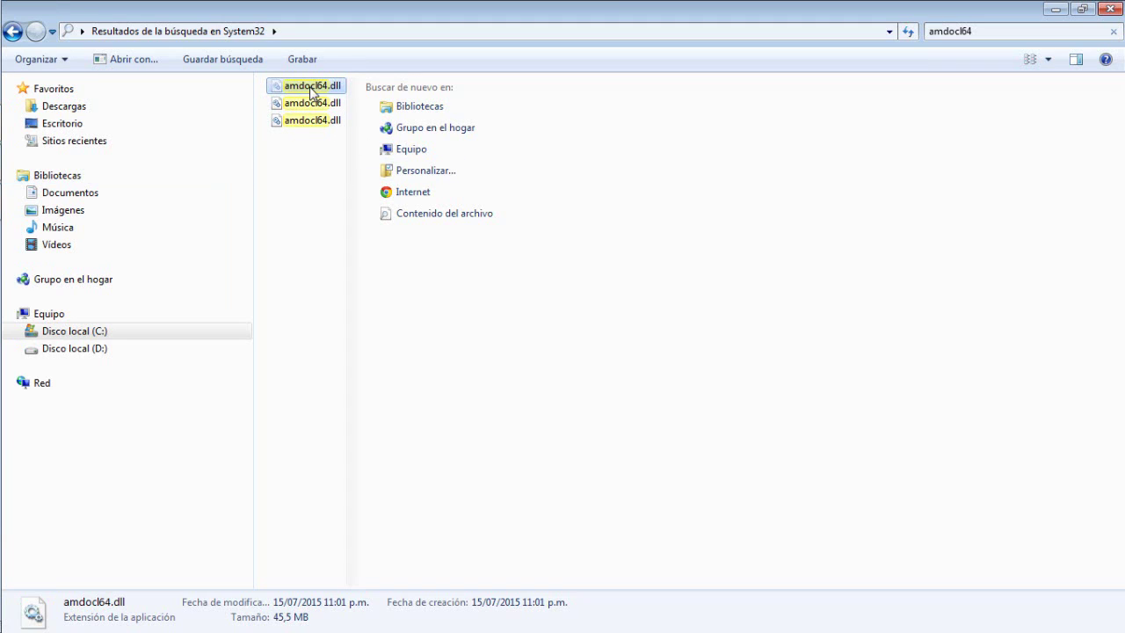
click(1103, 22)
mouse_move(7, 165)
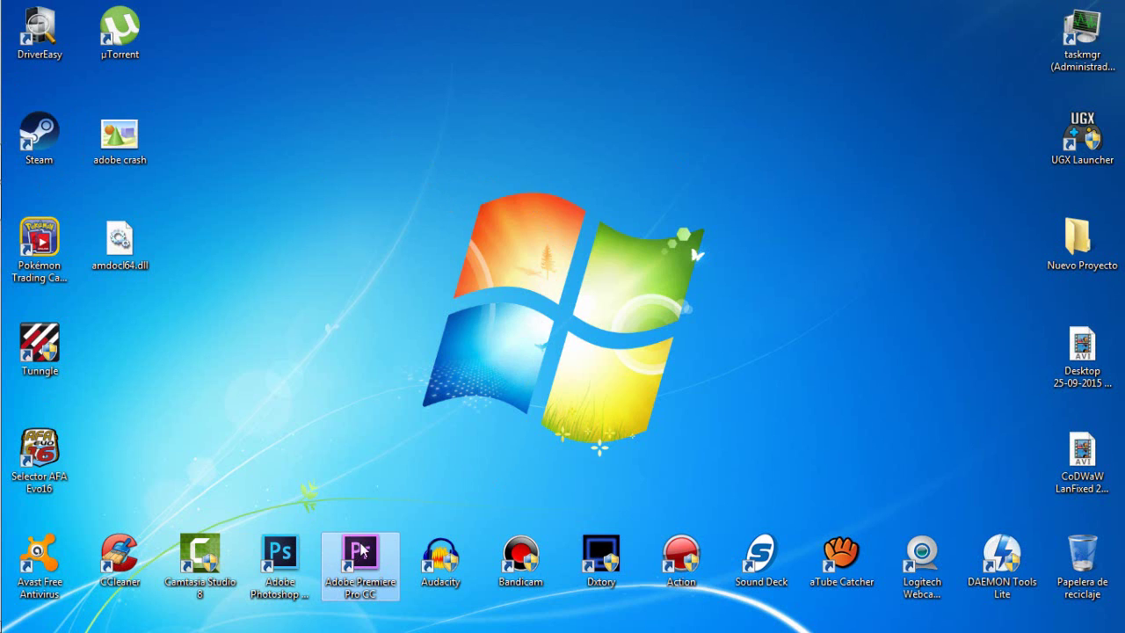
Run Premiere Pro as administrator and create a new project named PRUEBA.
right_click(375, 567)
click(419, 231)
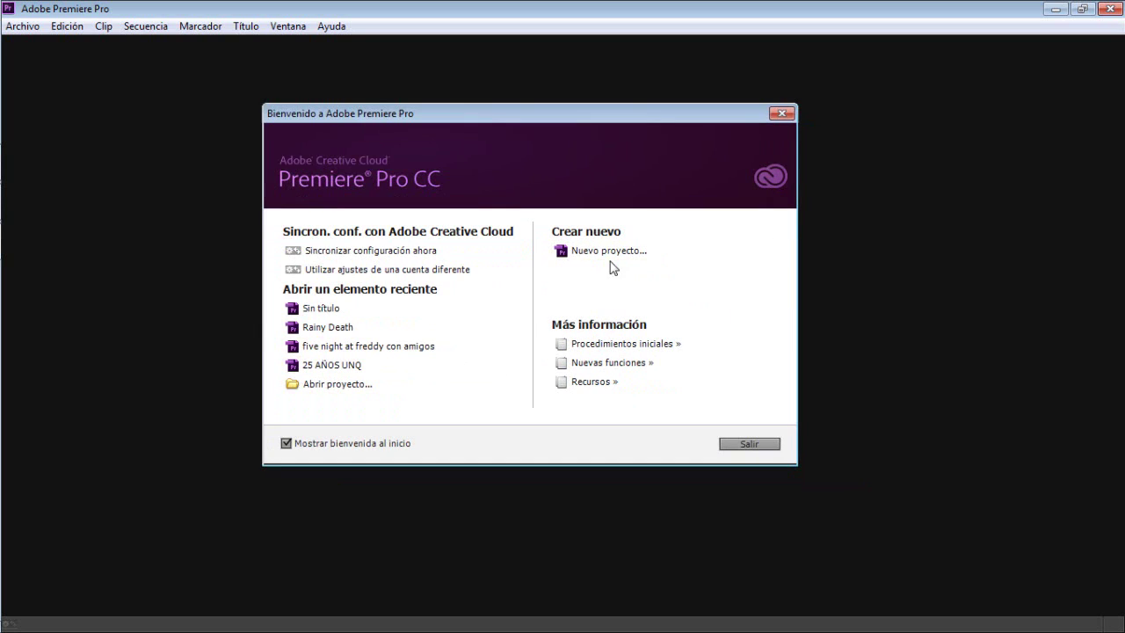
click(590, 254)
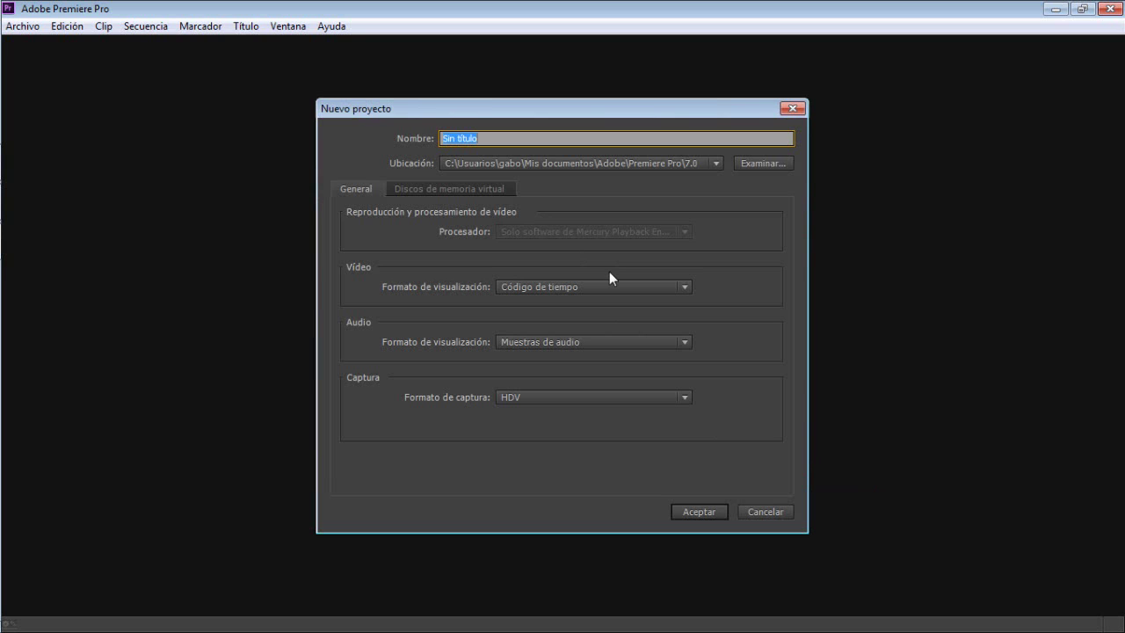
text(PRUEBA)
click(700, 512)
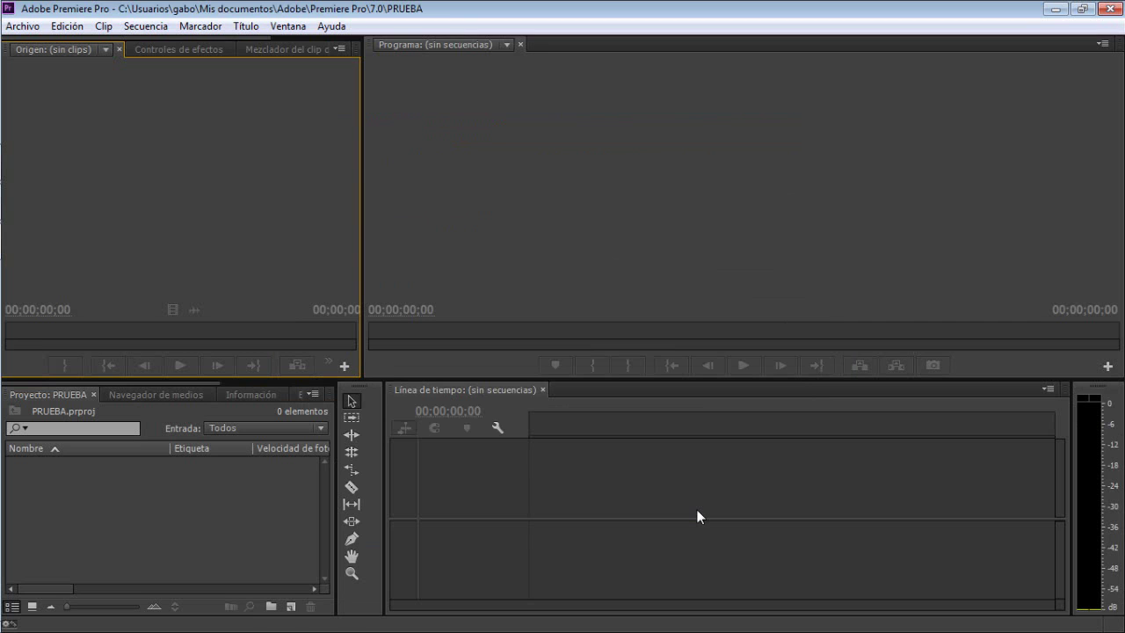
Add a new sequence, Secuencia 01, using the DV-NTSC preset.
click(225, 531)
right_click(178, 491)
mouse_move(263, 549)
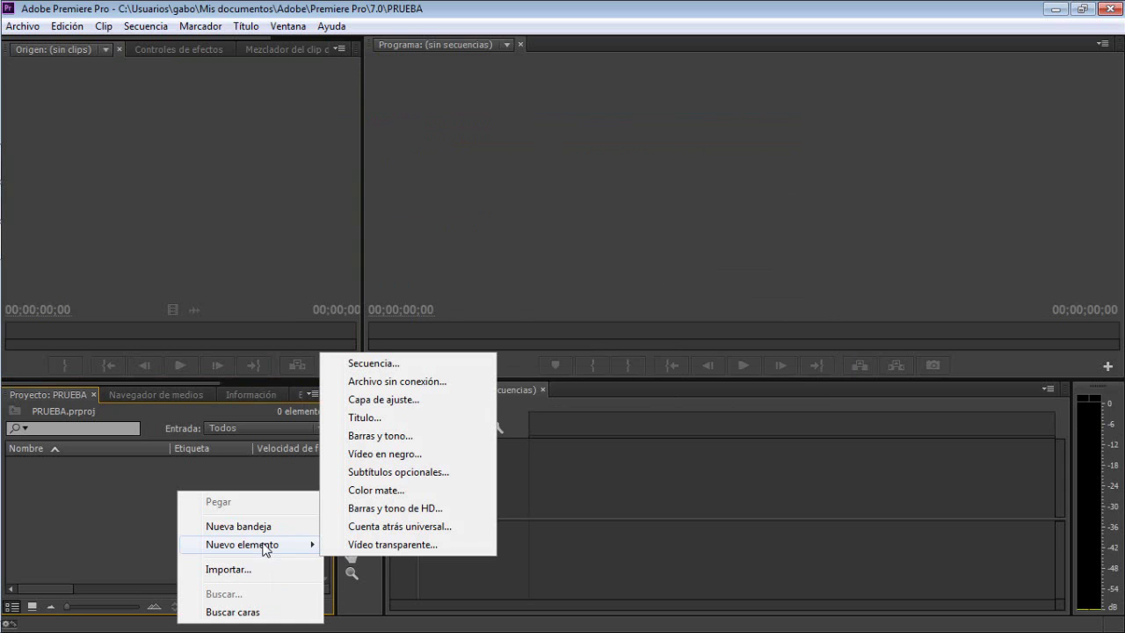
click(419, 364)
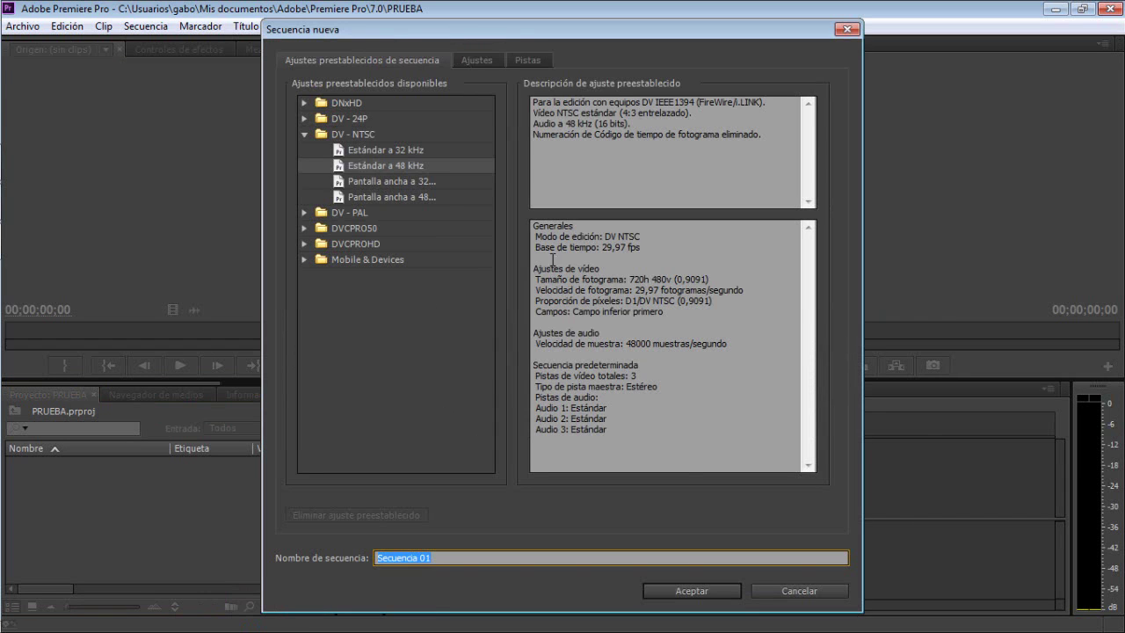
click(710, 594)
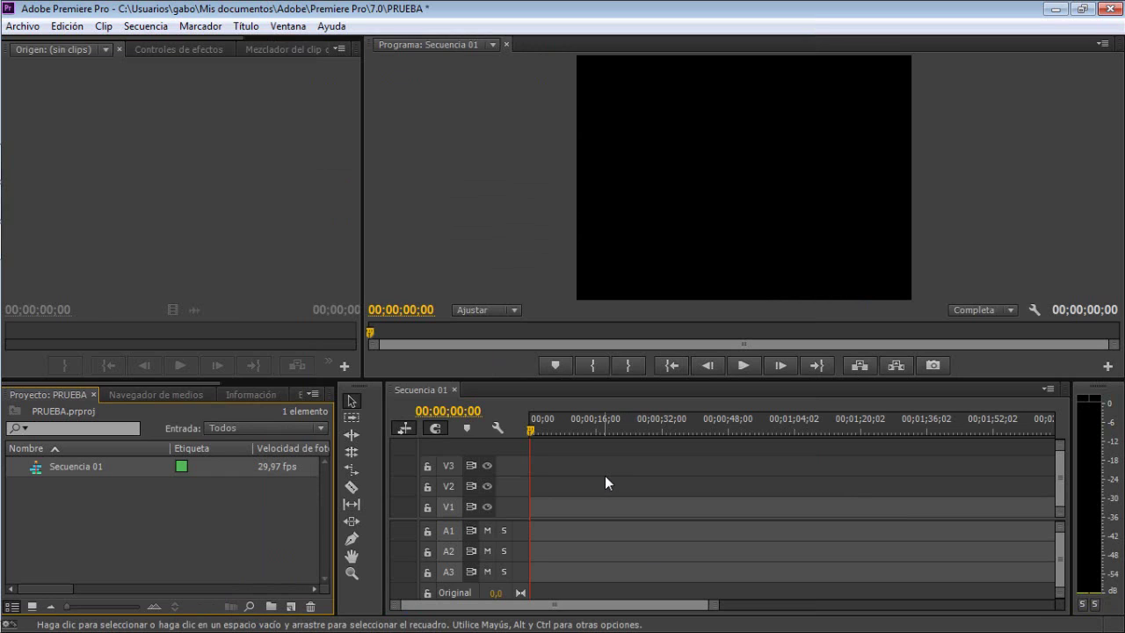
Import the ZOMBIE GRACIOSO.wmv video into the project.
right_click(182, 501)
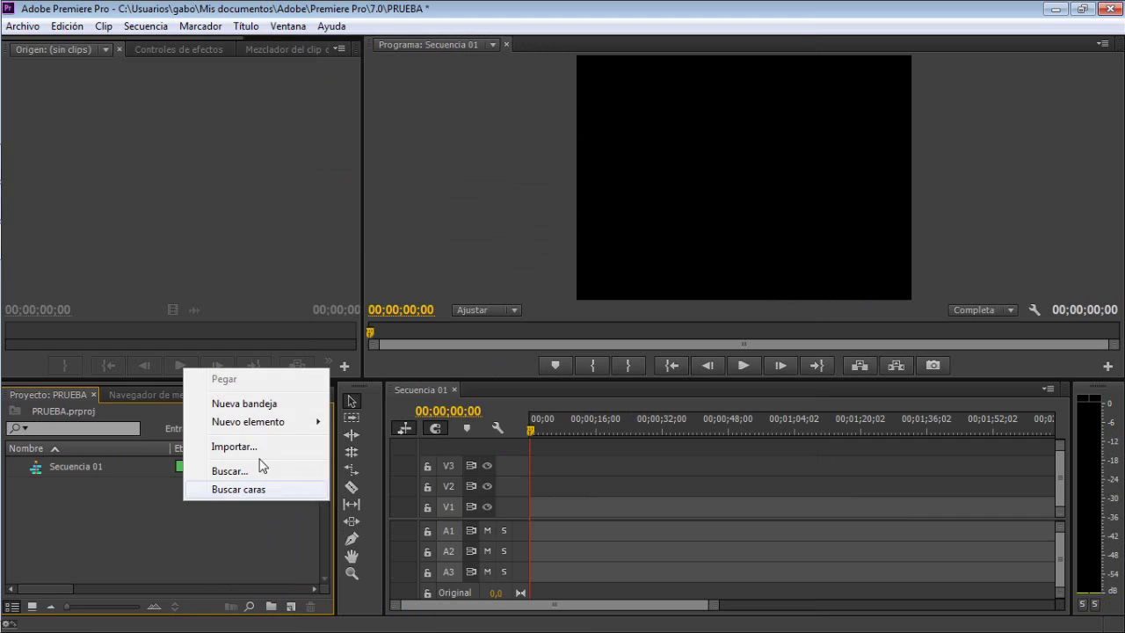
key(ctrl+i)
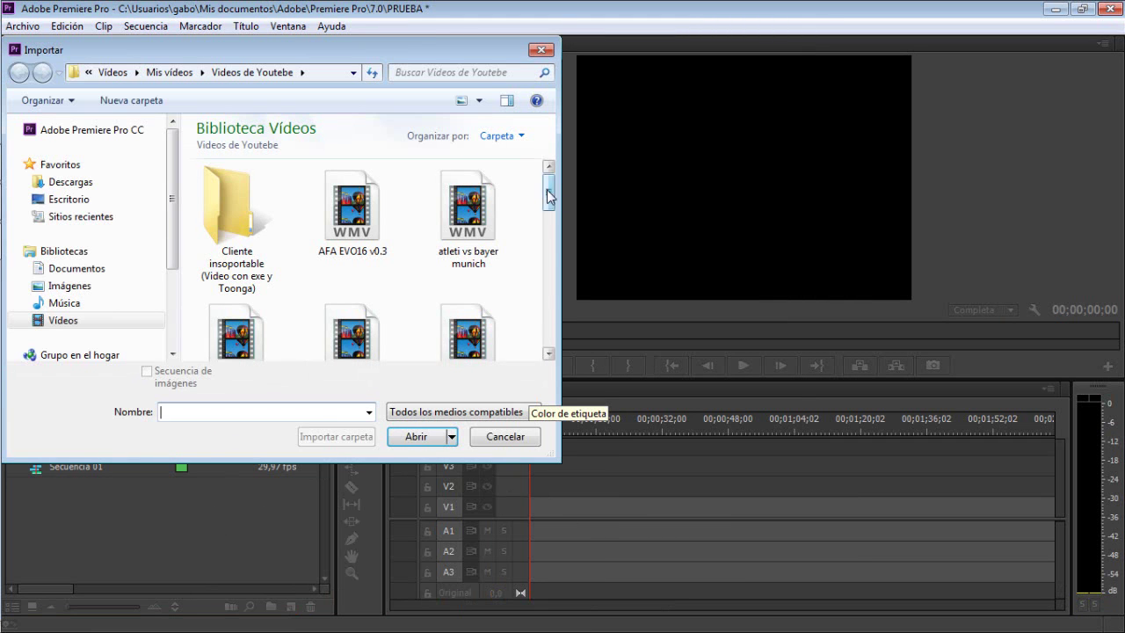
drag(548, 176, 547, 330)
click(250, 318)
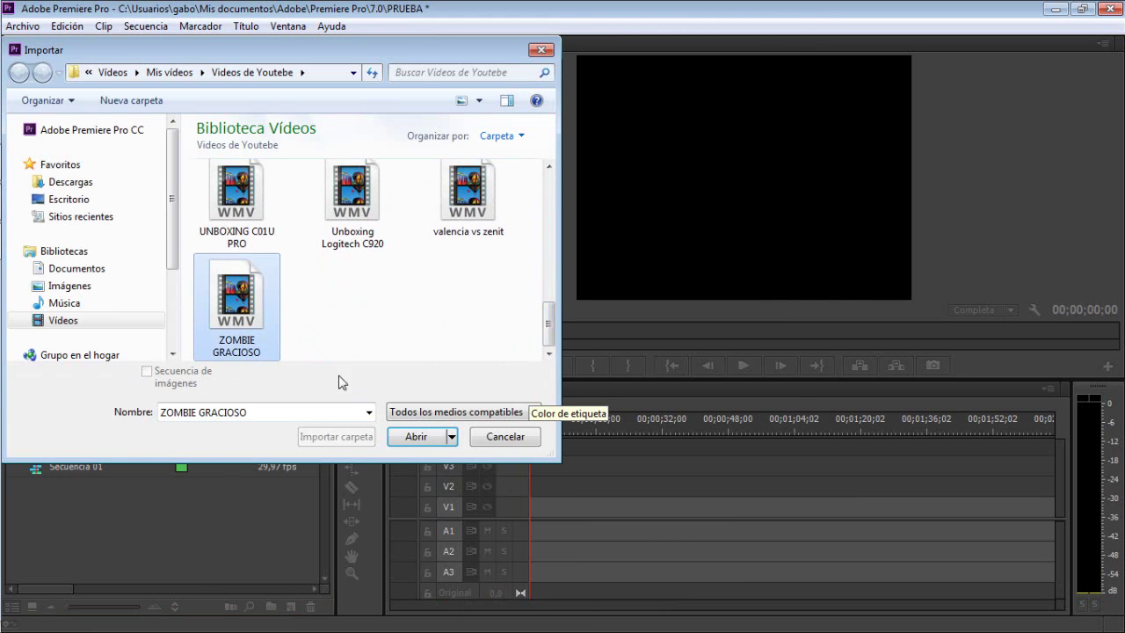
click(421, 436)
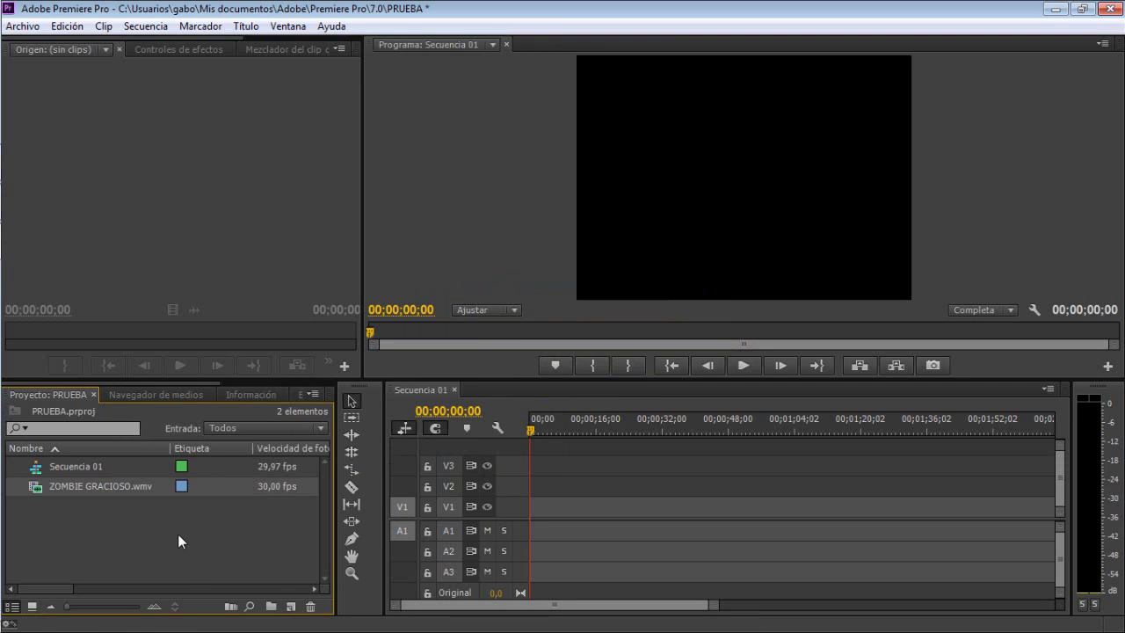
Place ZOMBIE GRACIOSO.wmv at the timeline start and match the sequence settings to the clip.
click(129, 487)
right_click(279, 484)
click(138, 488)
drag(247, 513, 533, 518)
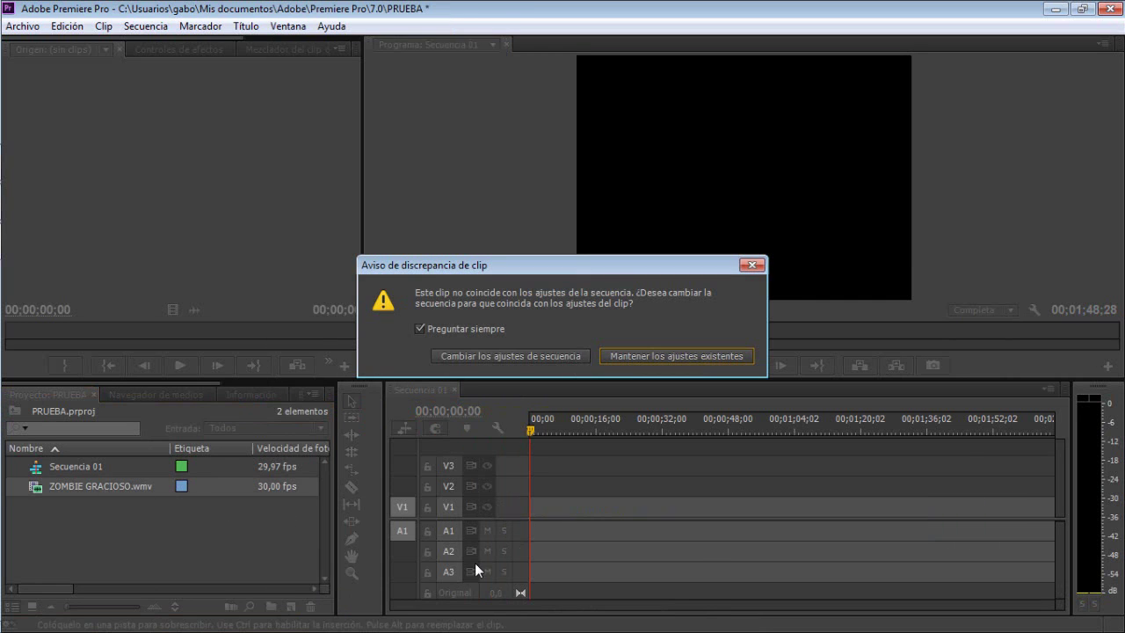
click(517, 357)
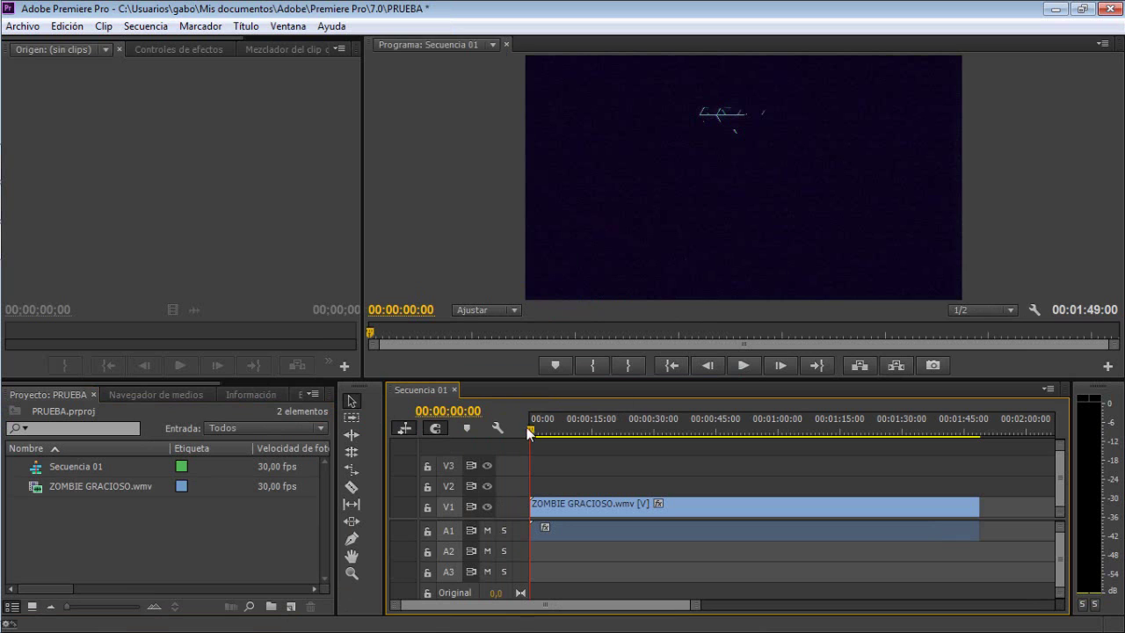
Play the sequence from about 12 seconds, stopping at 00:00:42:13.
drag(531, 431, 581, 431)
click(743, 366)
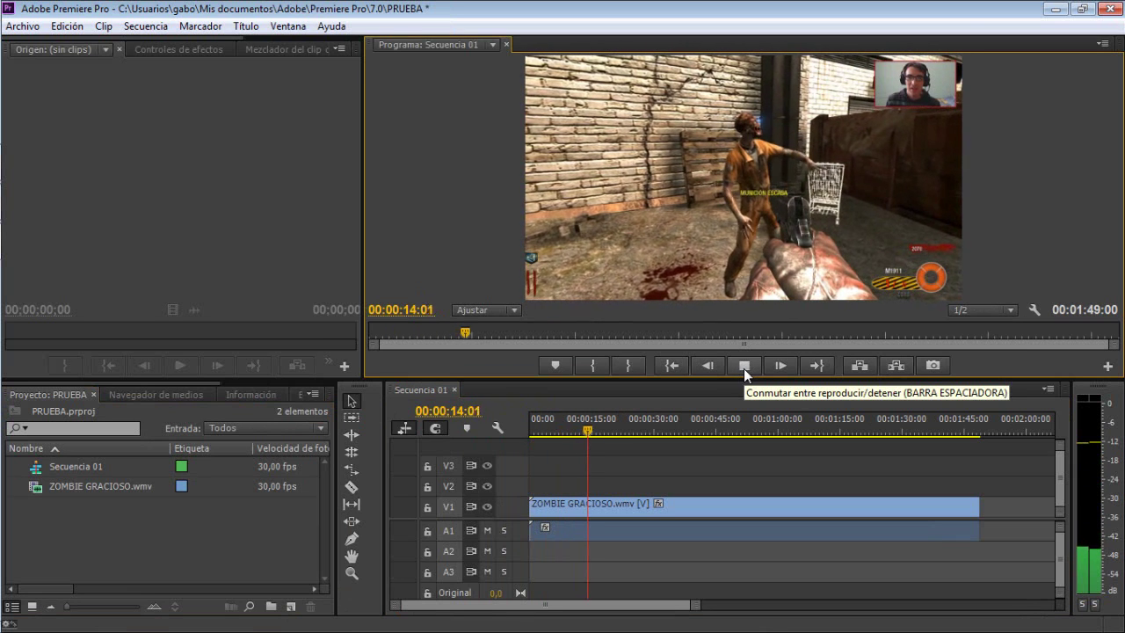
click(744, 367)
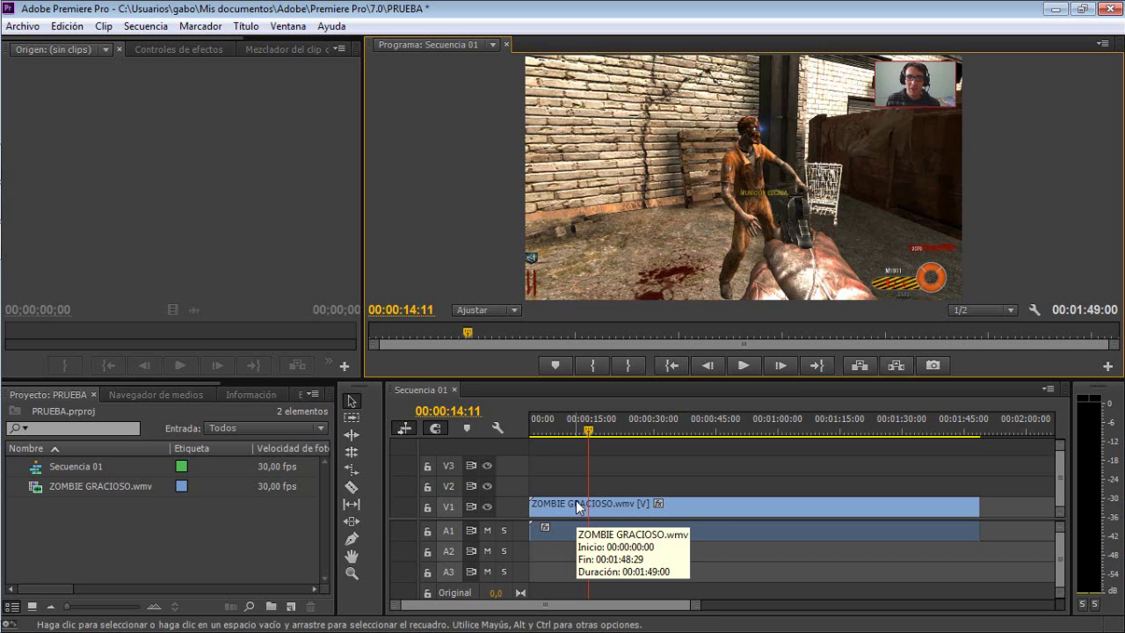
click(744, 366)
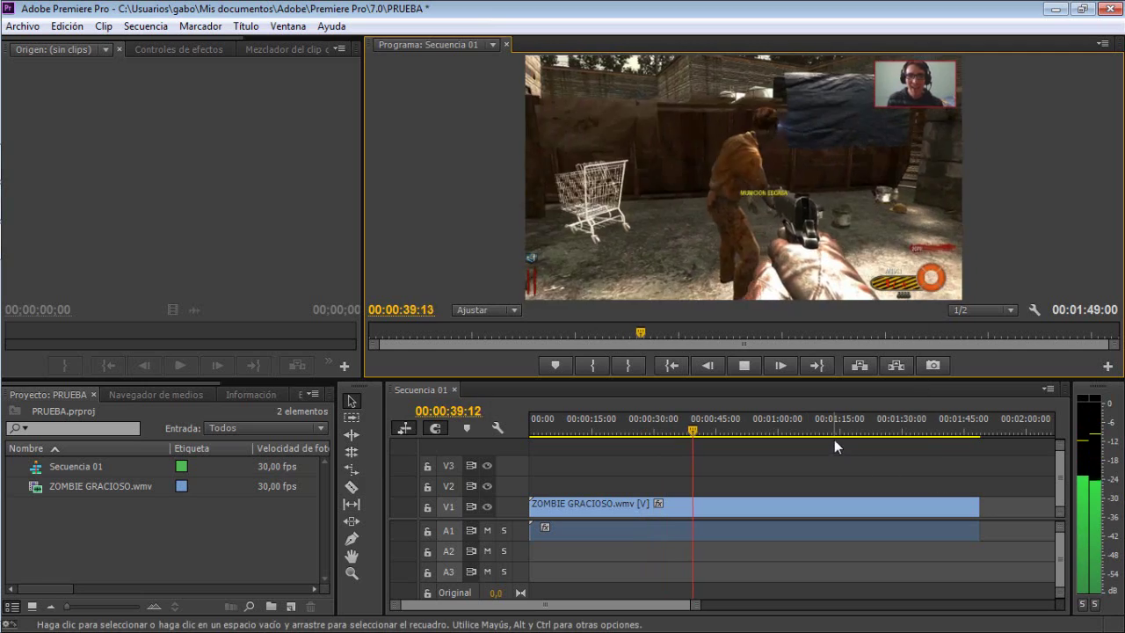
click(745, 366)
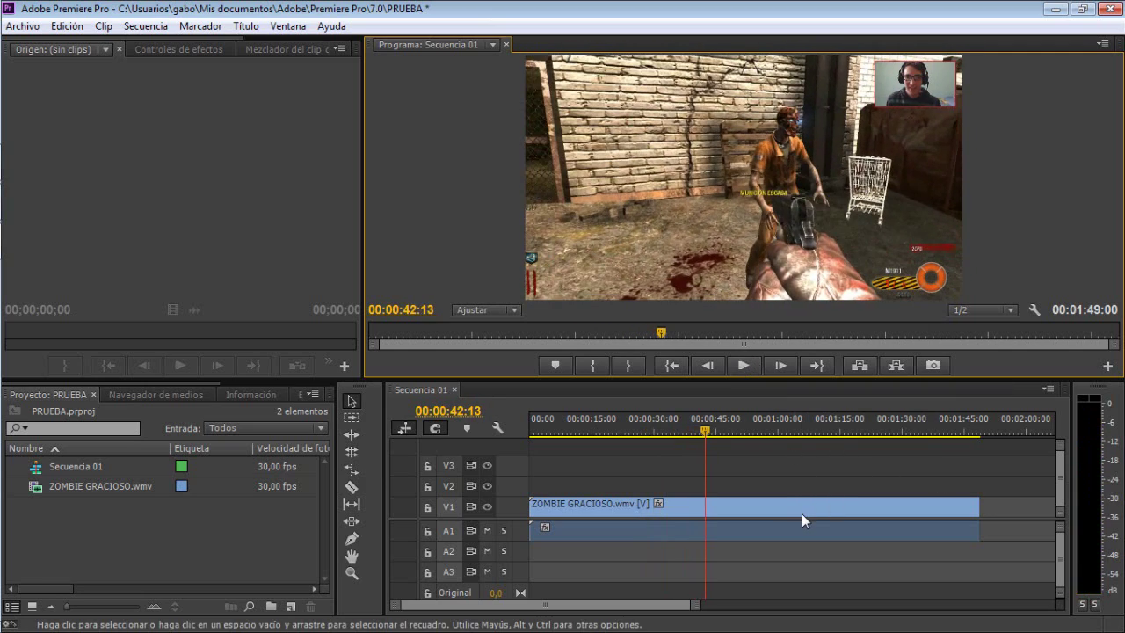
mouse_move(802, 513)
Minimize Premiere and view adobe crash.gif in Internet Explorer, declining the default-browser prompt, then close it.
click(1054, 8)
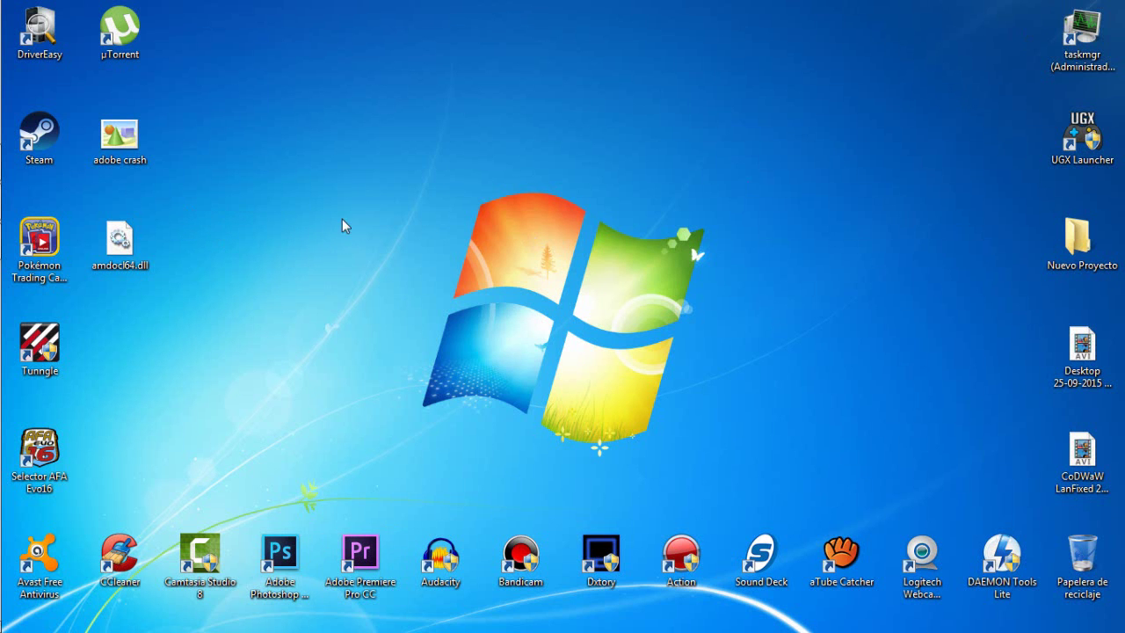
double_click(119, 136)
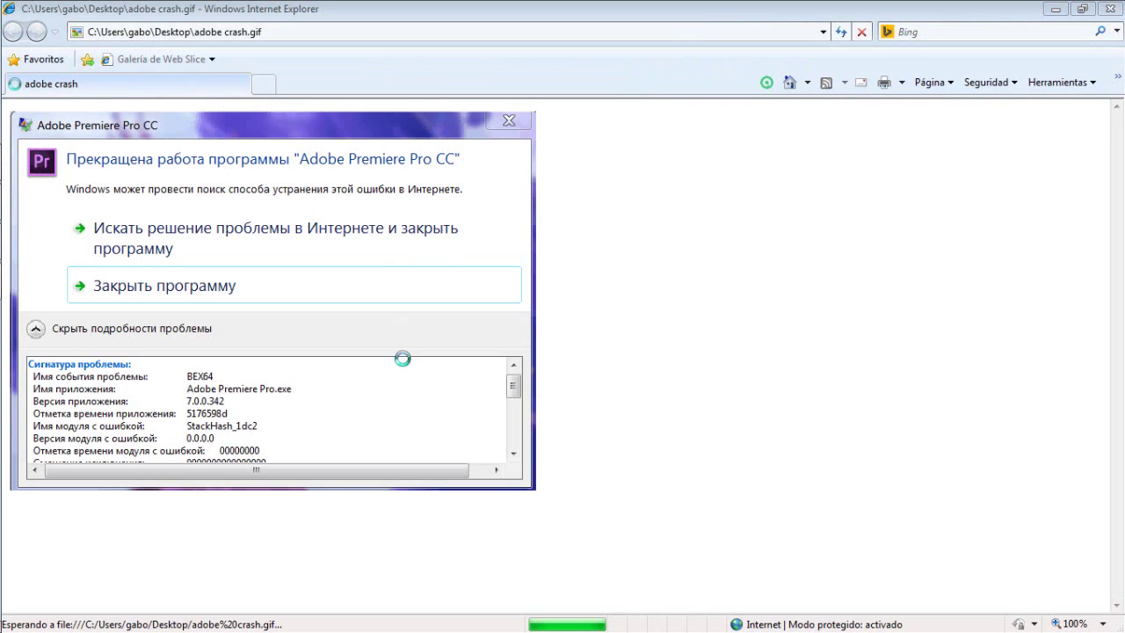
click(665, 355)
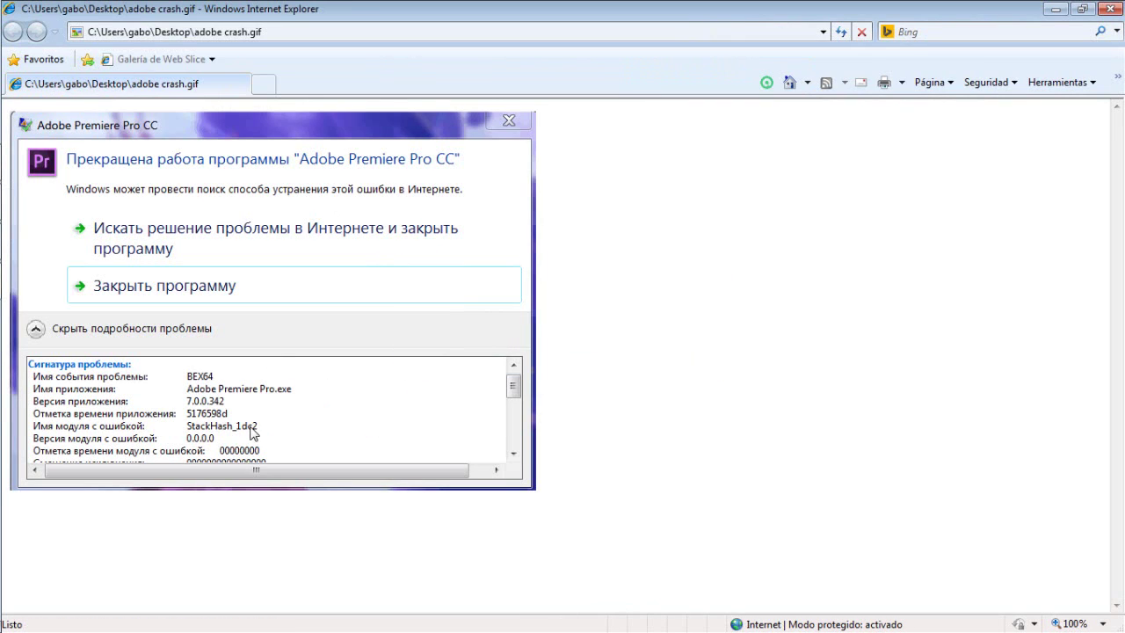
key(alt+F4)
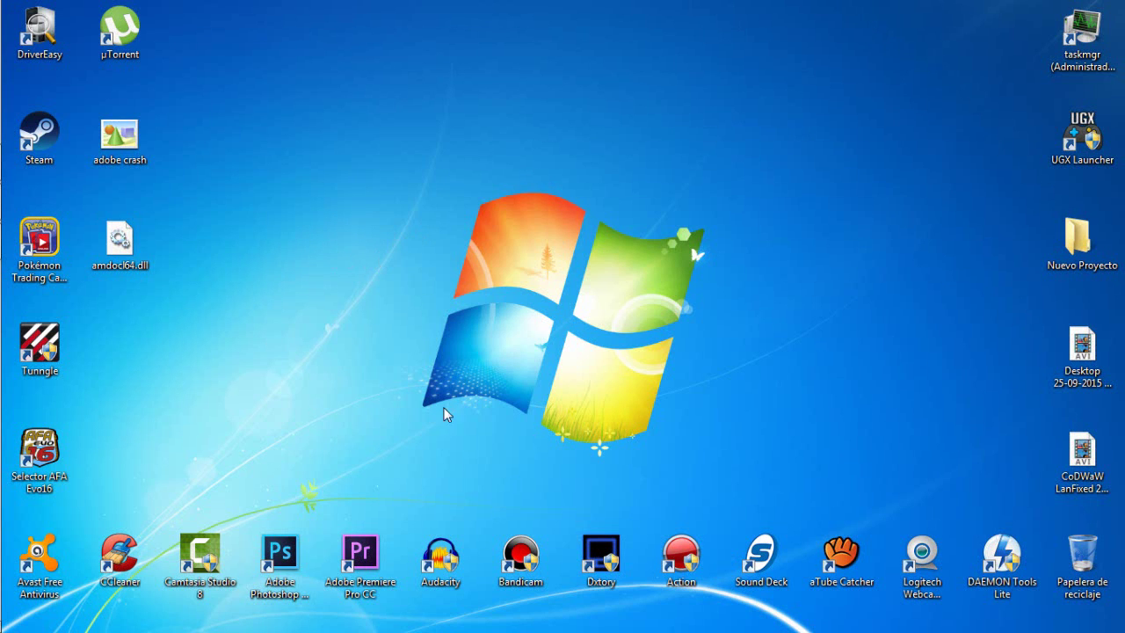